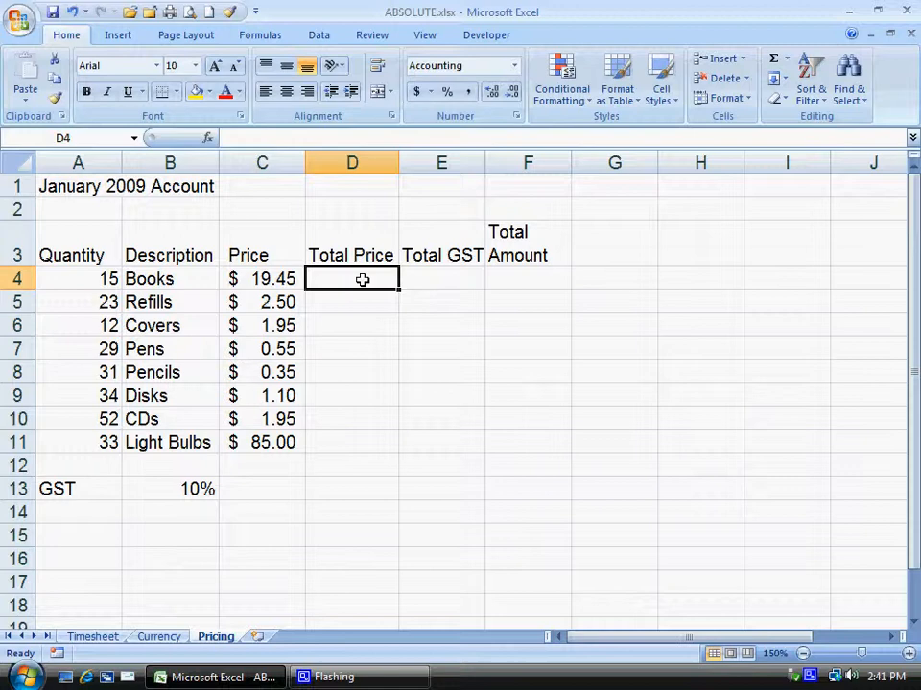
Fill the Total Price cells D4:D11 with the quantity-times-price formula, starting with =A4*C4, and widen column D to fit
text(=)
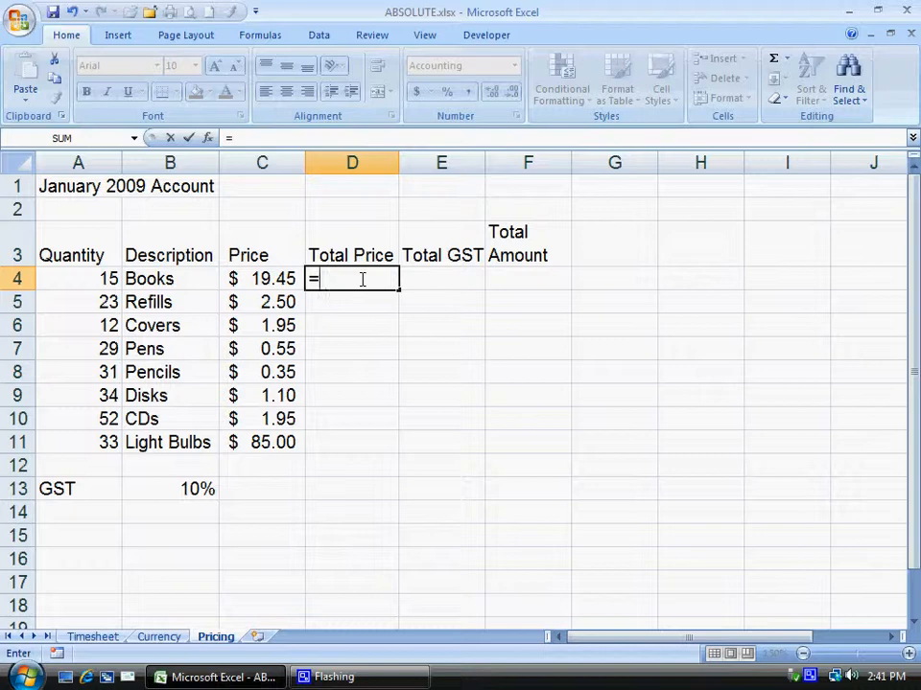
text(a4)
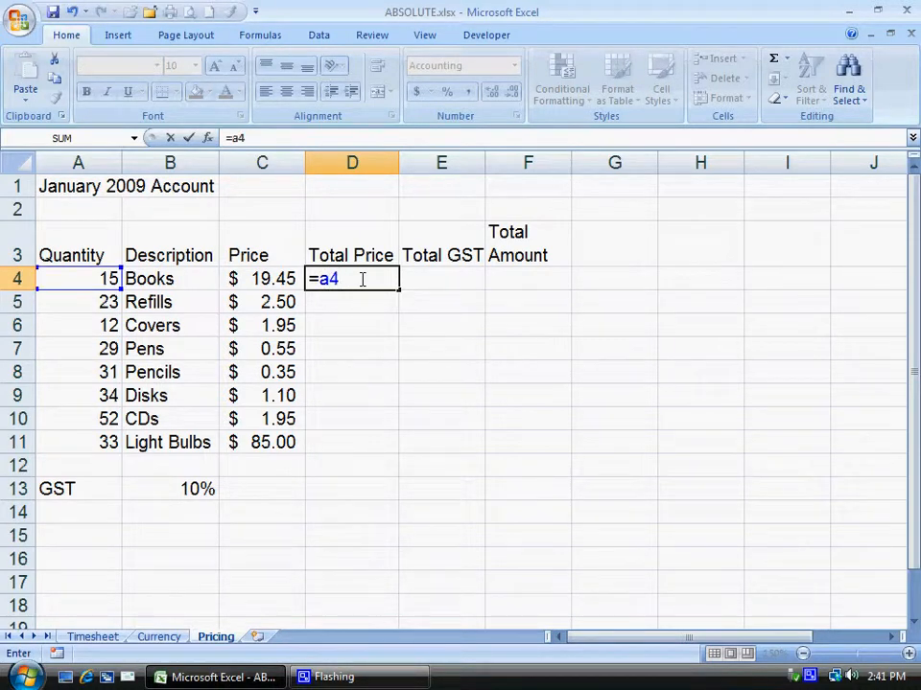
text(*c4)
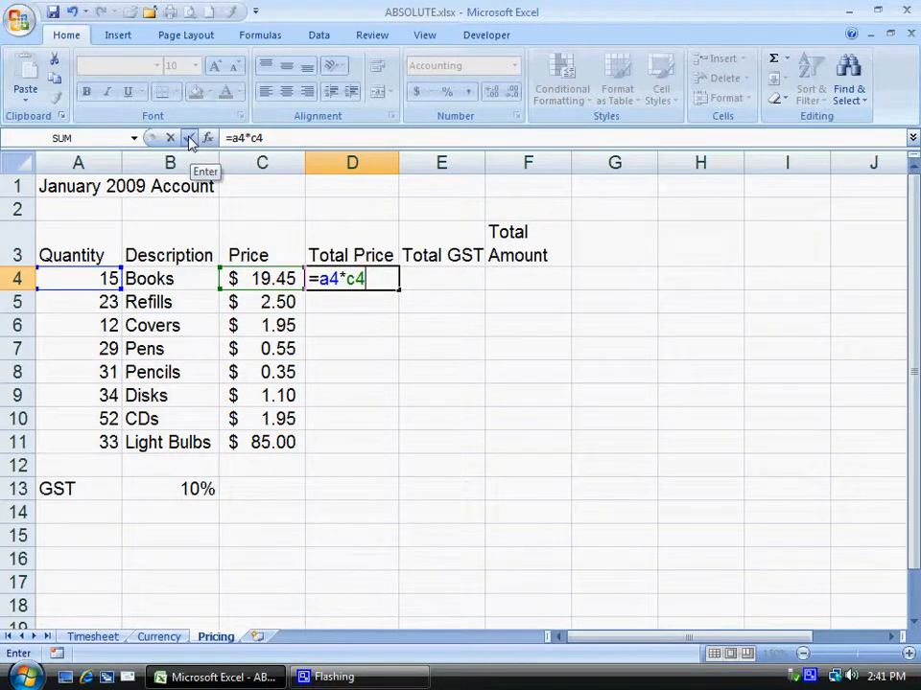
click(190, 139)
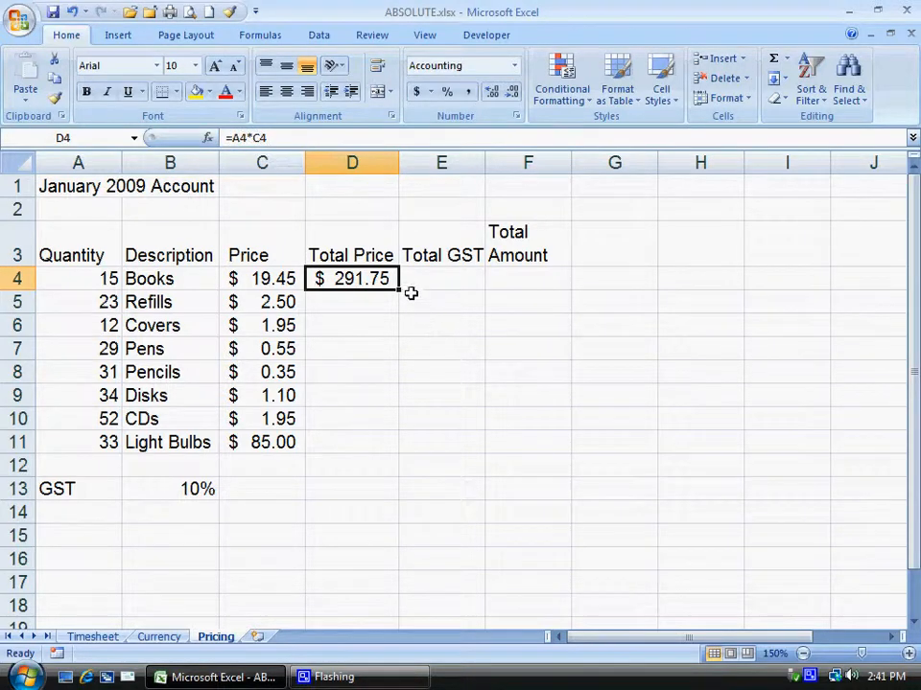
drag(399, 289, 399, 447)
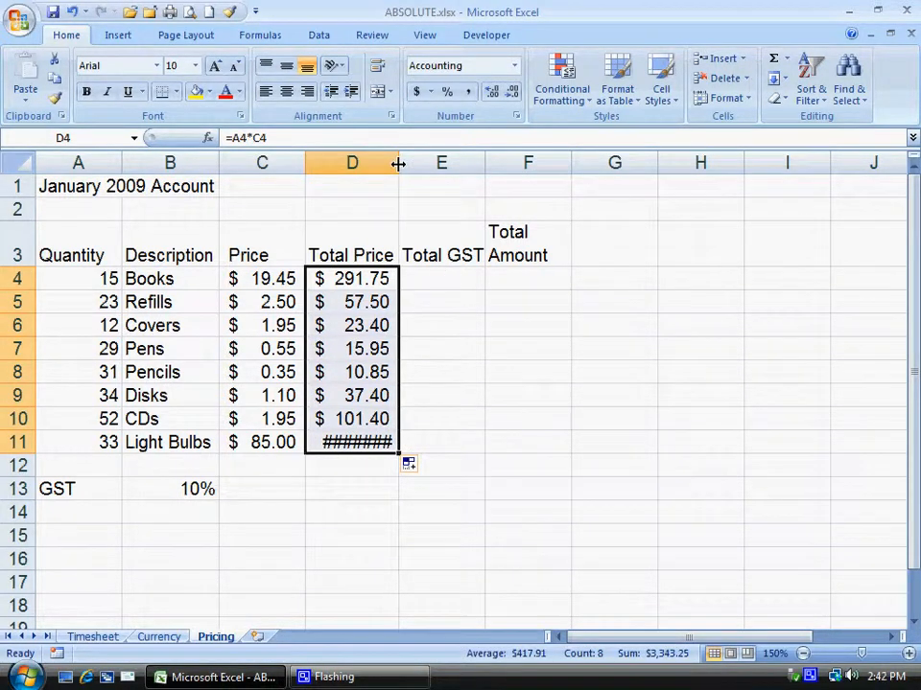
drag(398, 163, 416, 163)
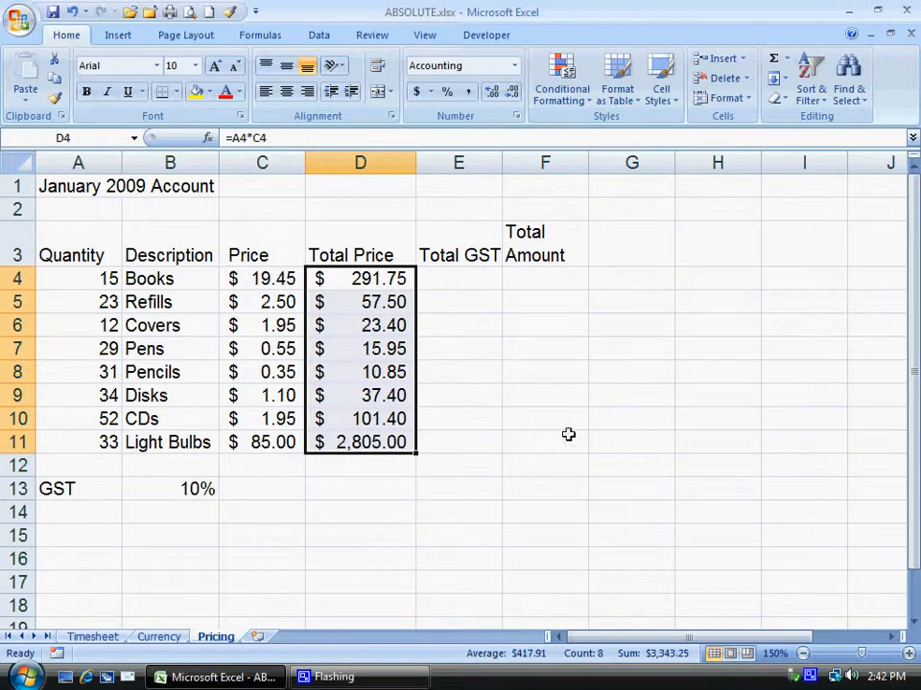
Examine the Total Price formulas in D4 through D8 to see how their relative references change from row to row
click(356, 280)
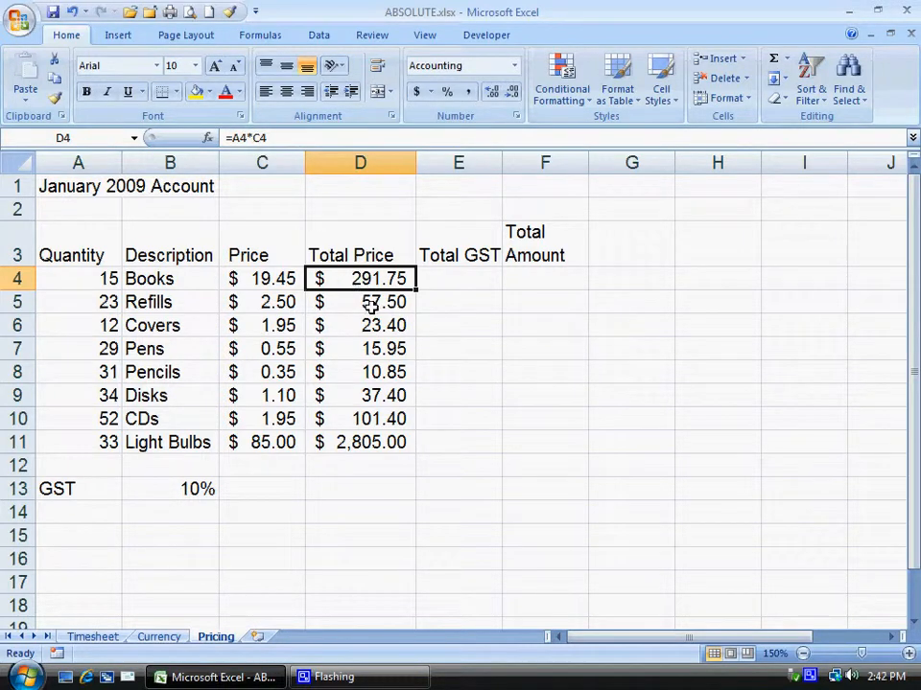
click(367, 303)
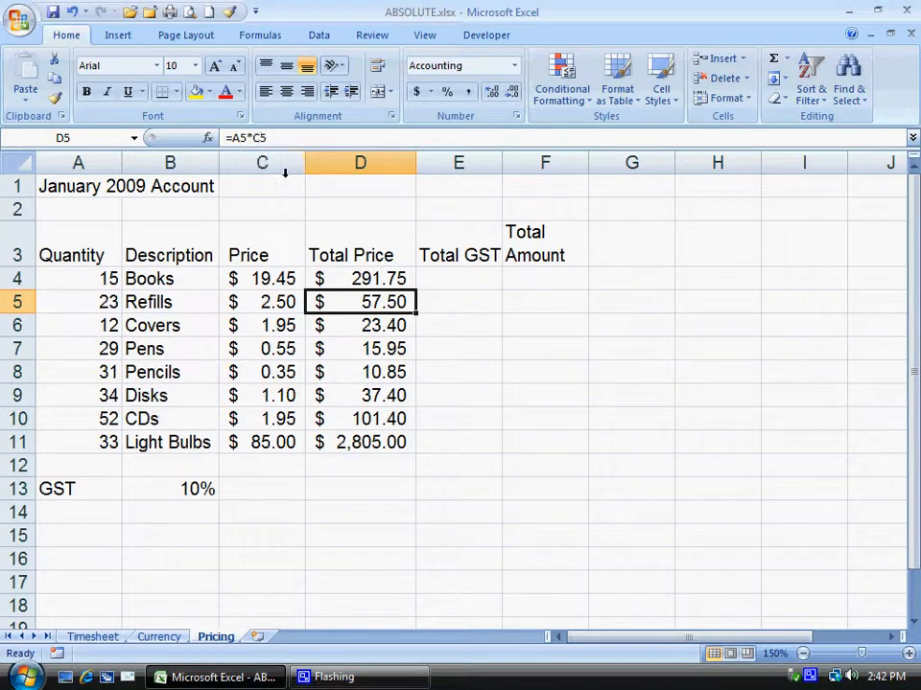
click(367, 326)
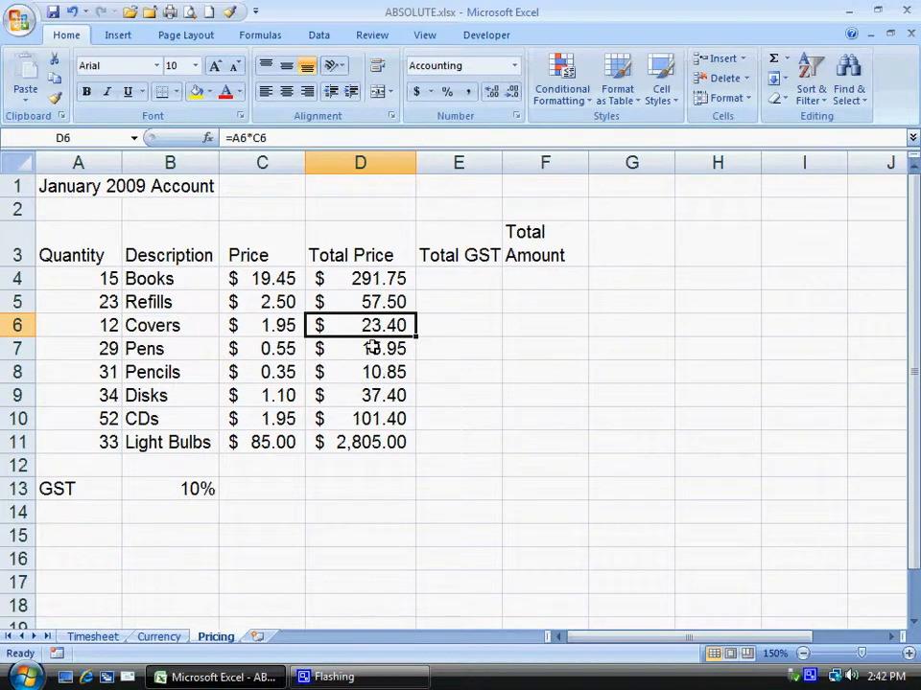
click(372, 348)
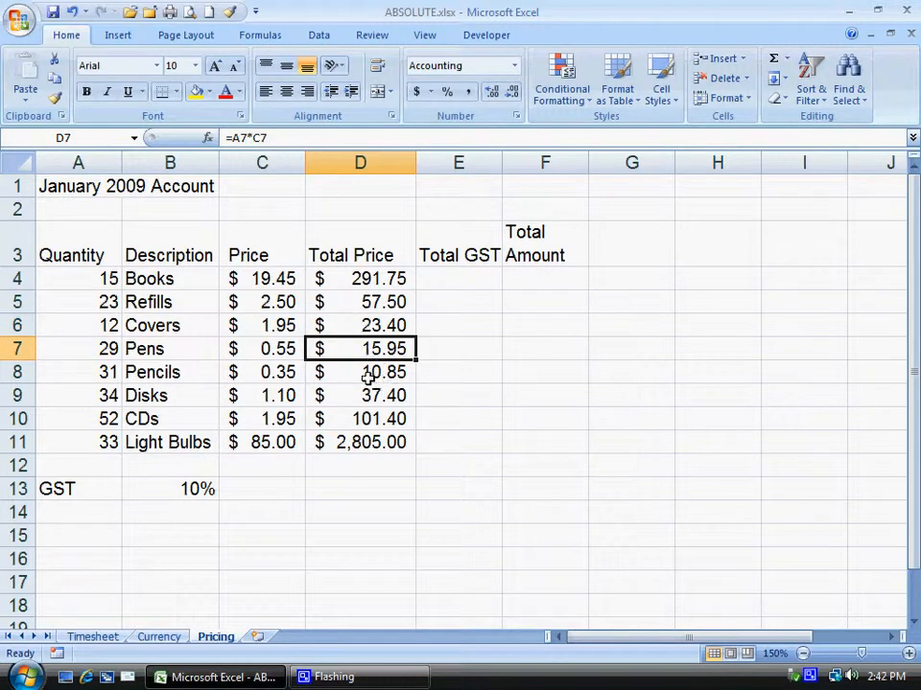
click(368, 374)
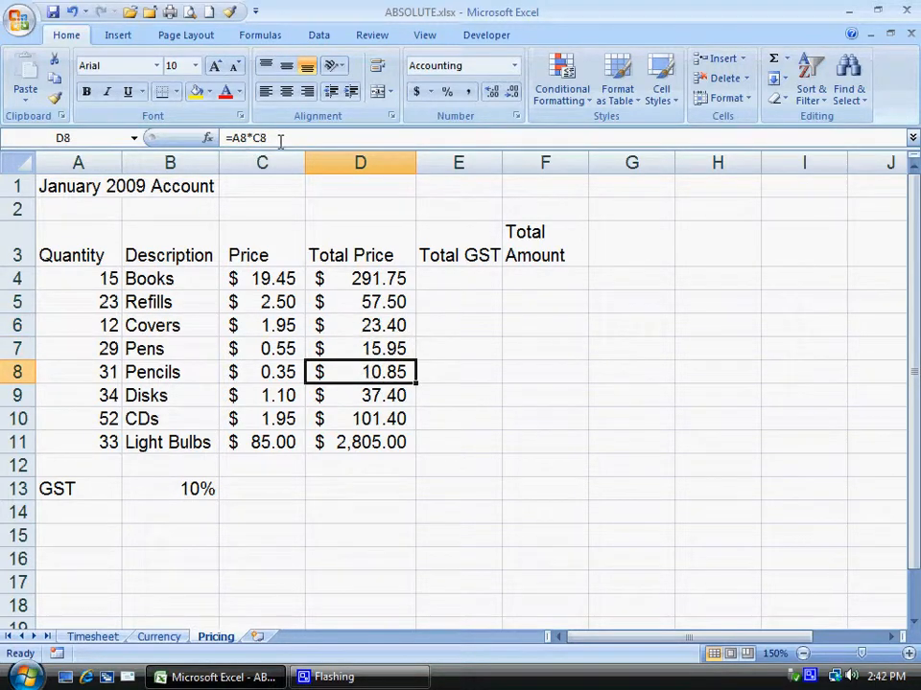
click(394, 278)
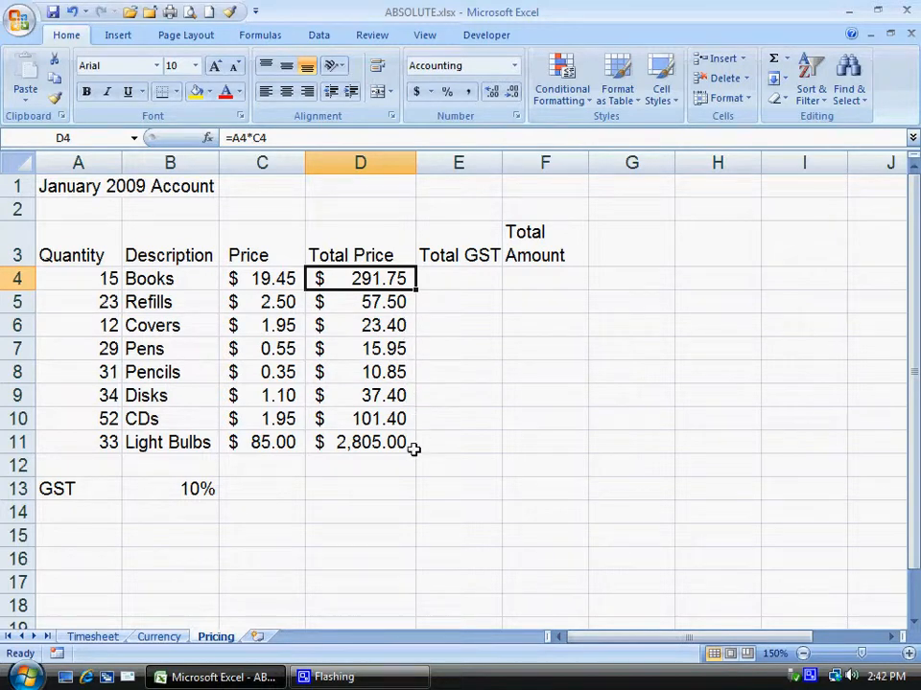
Calculate Total GST in E4 with =D4*$B$13, using an absolute reference to the GST rate, and copy it down to E11
click(463, 278)
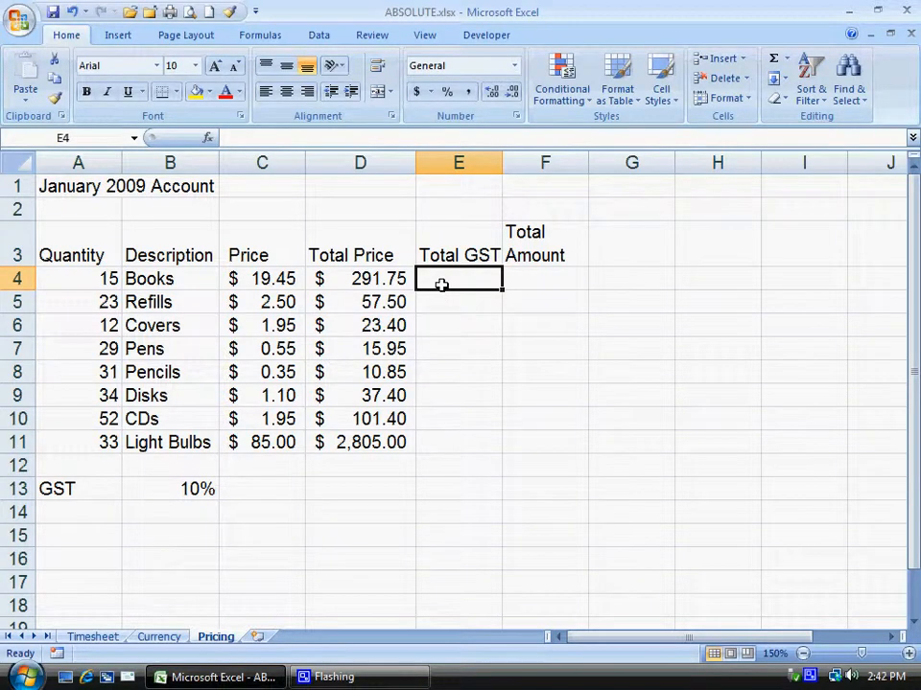
text(=)
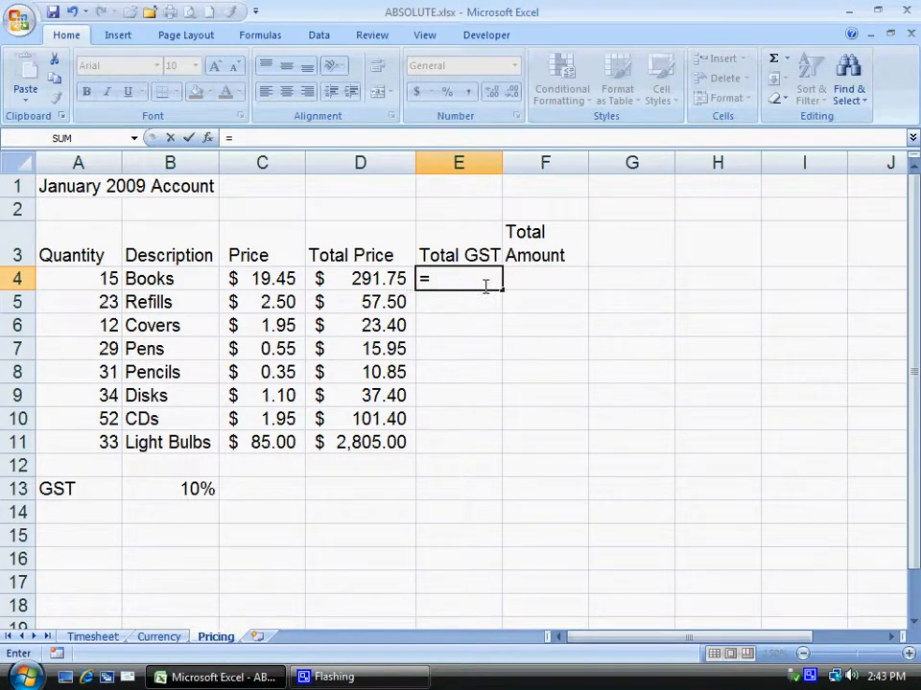
text(d4)
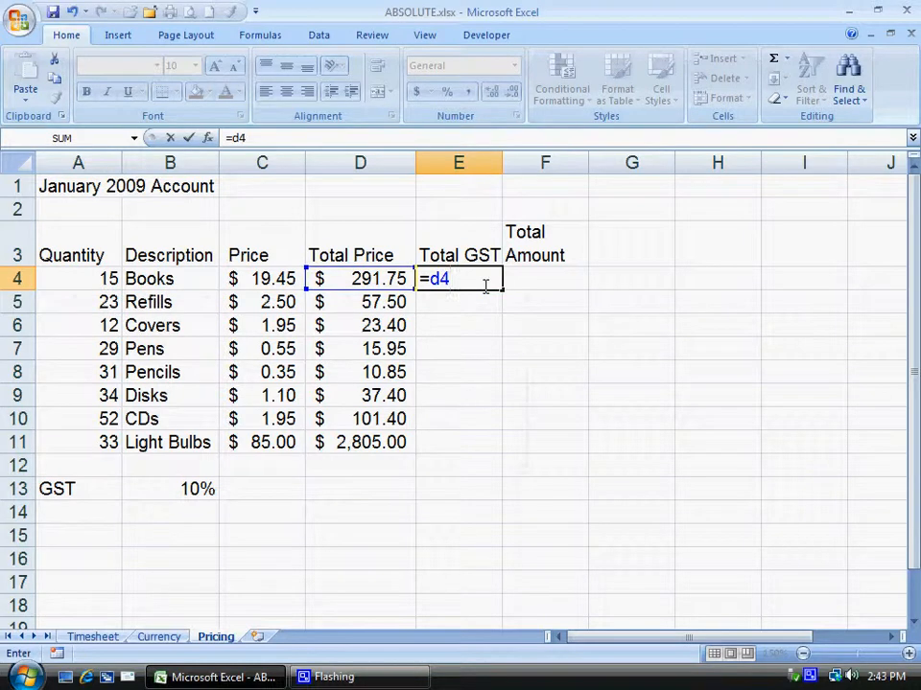
text(*)
text($b)
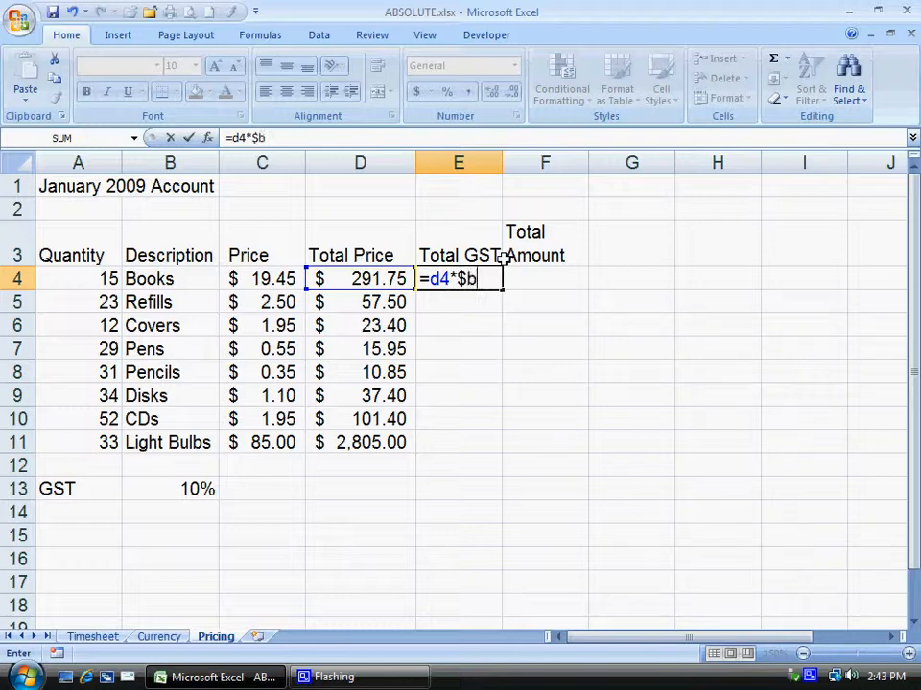
text($13)
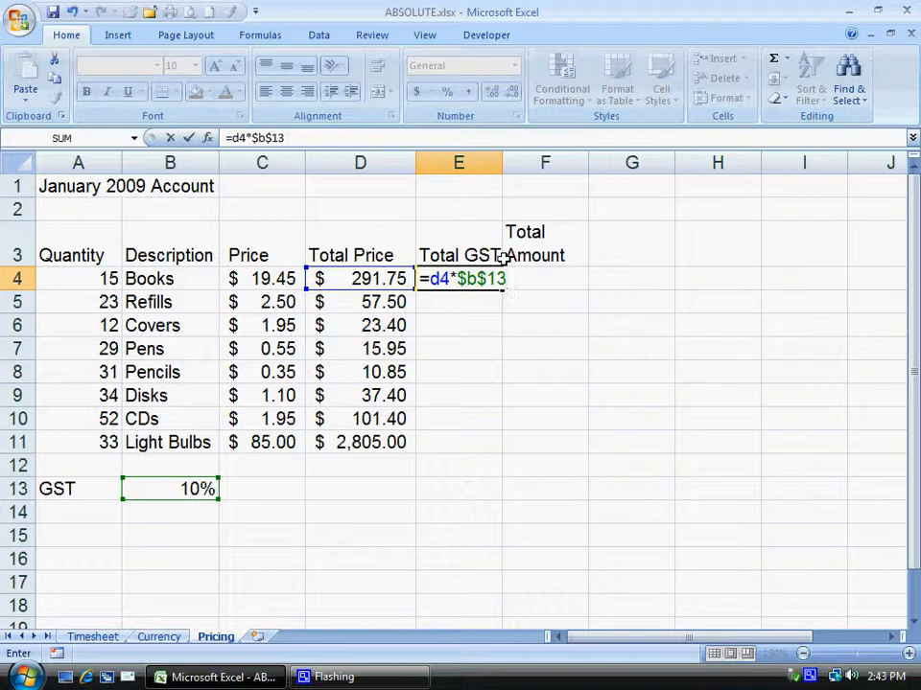
click(189, 138)
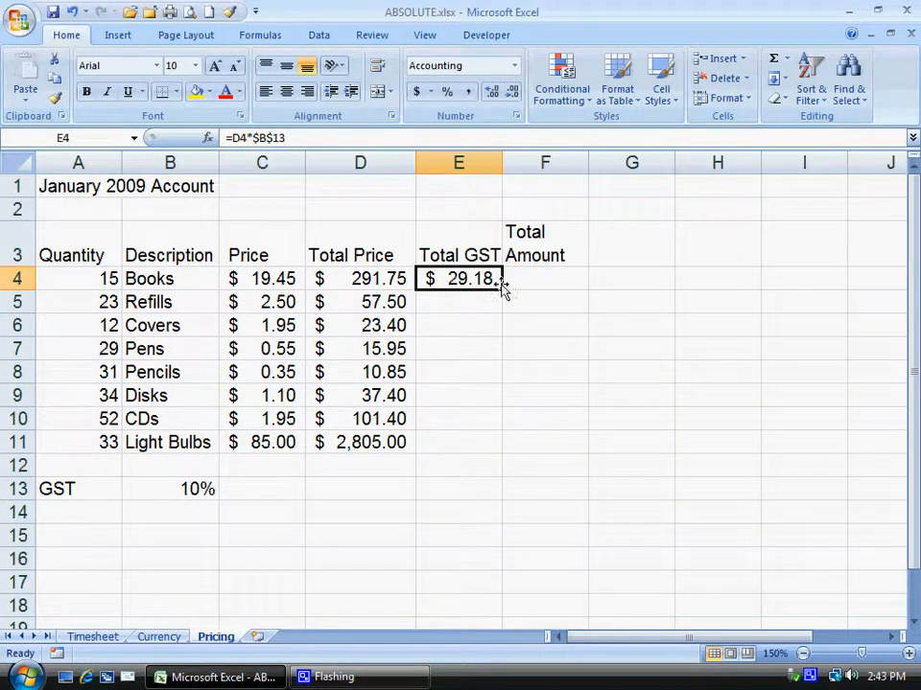
drag(500, 288, 495, 451)
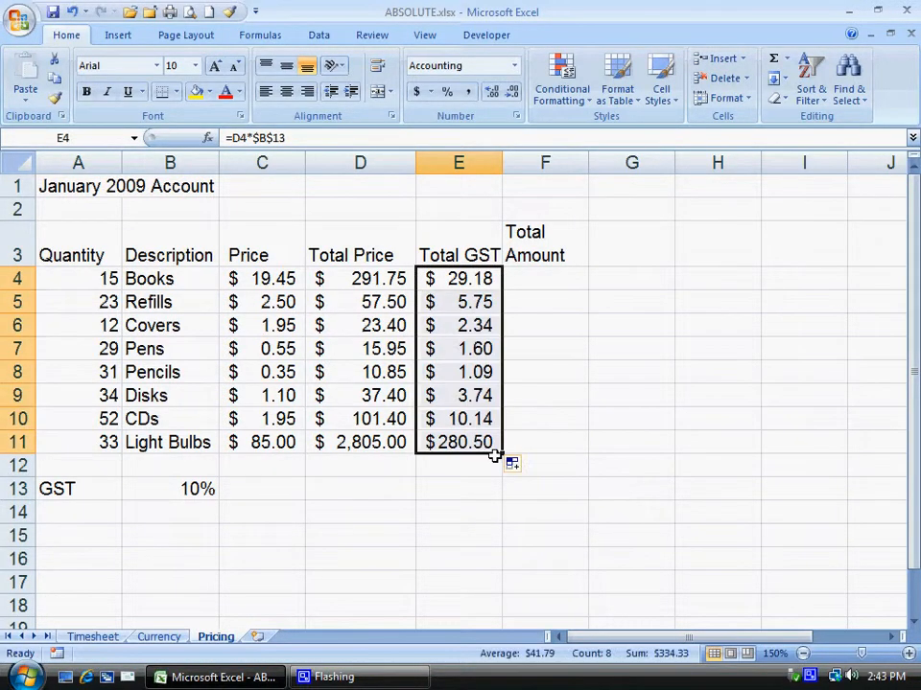
Examine the copied Total GST formulas from E5 to E11, comparing the relative reference with the absolute one
click(456, 303)
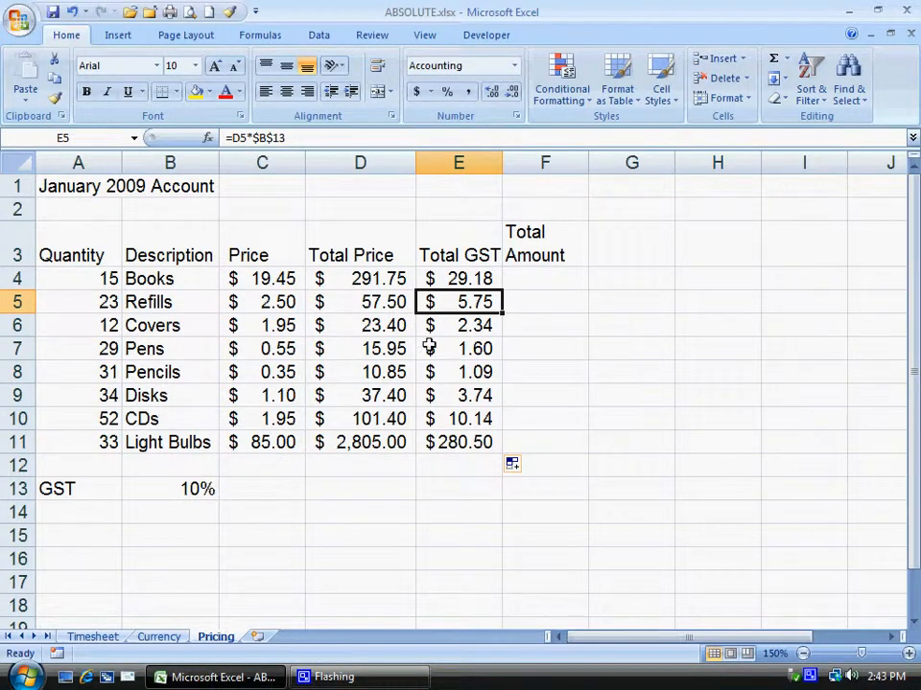
click(464, 326)
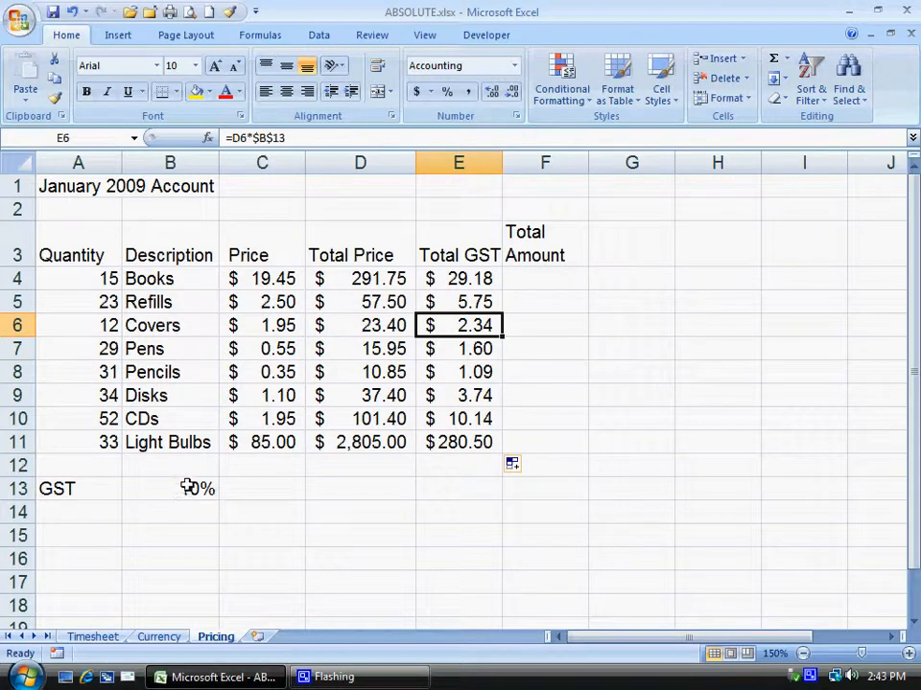
click(436, 349)
click(460, 374)
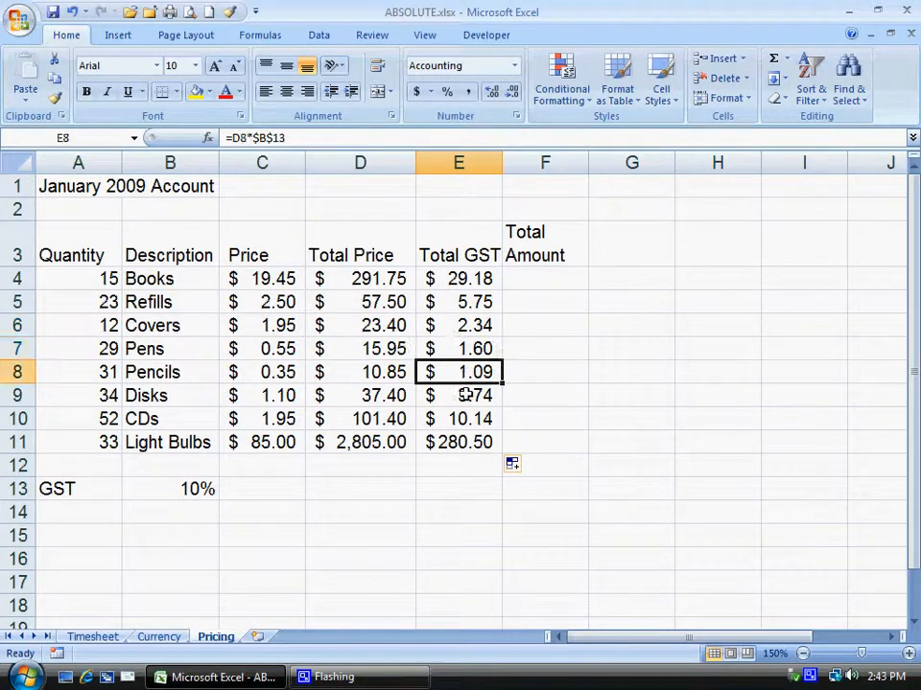
click(467, 395)
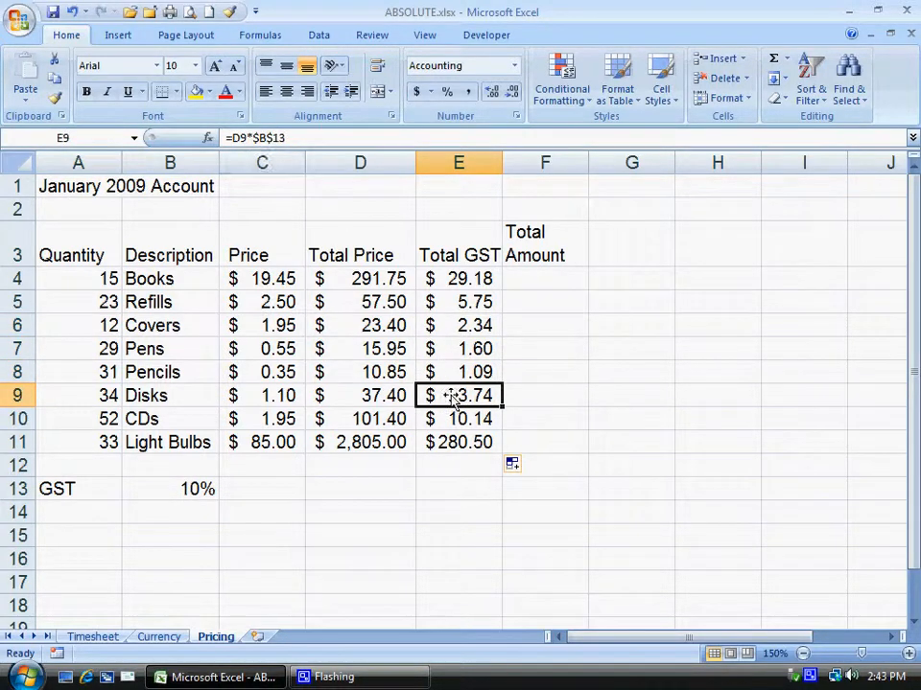
click(477, 441)
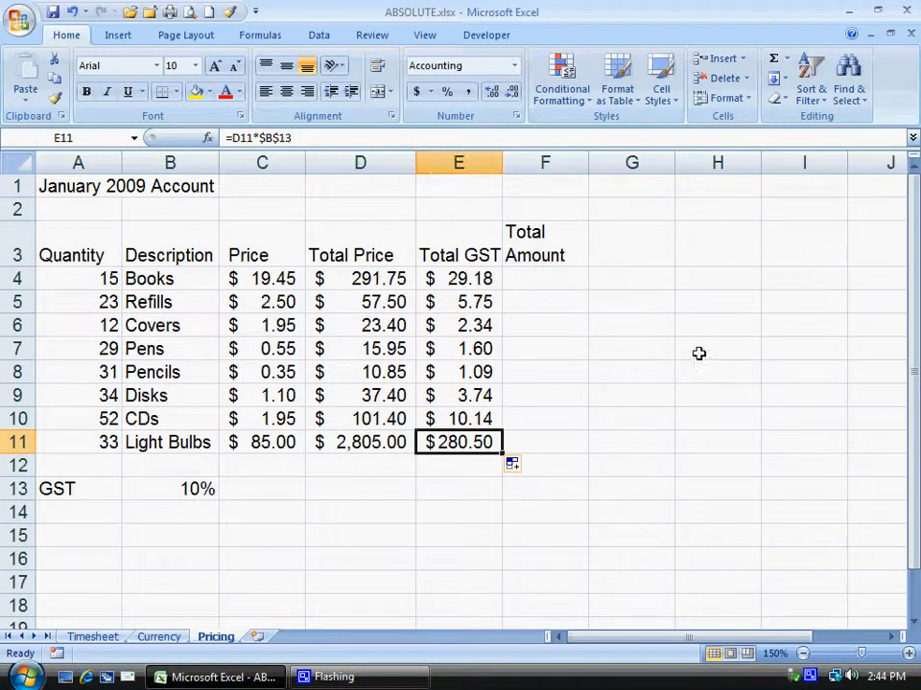
Fill the Total Amount cells F4:F11 with price plus GST, starting with =D4+E4, and autofit column F
click(552, 280)
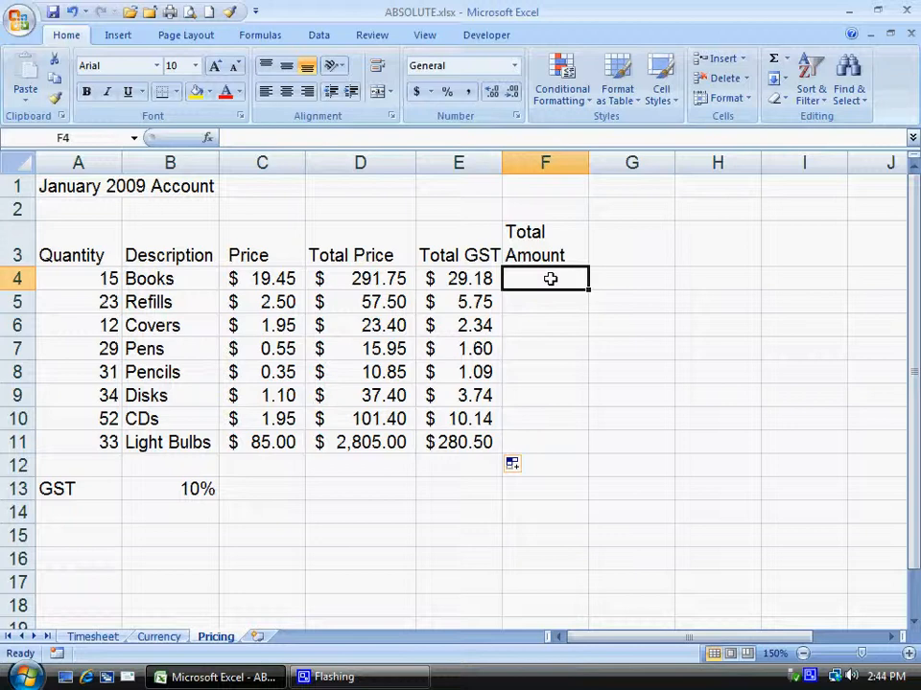
text(=)
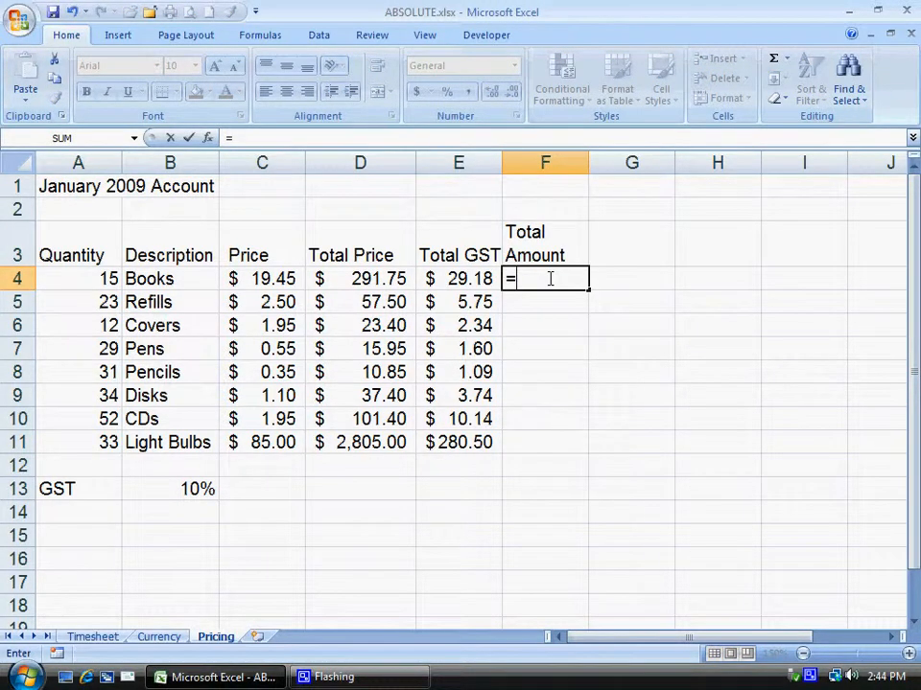
text(d4+)
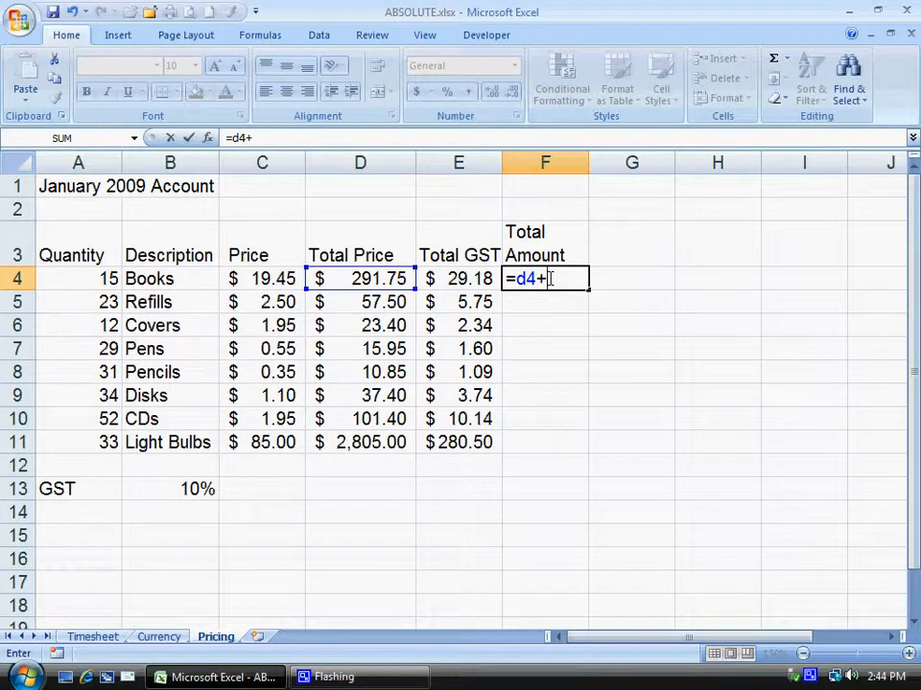
text(e4)
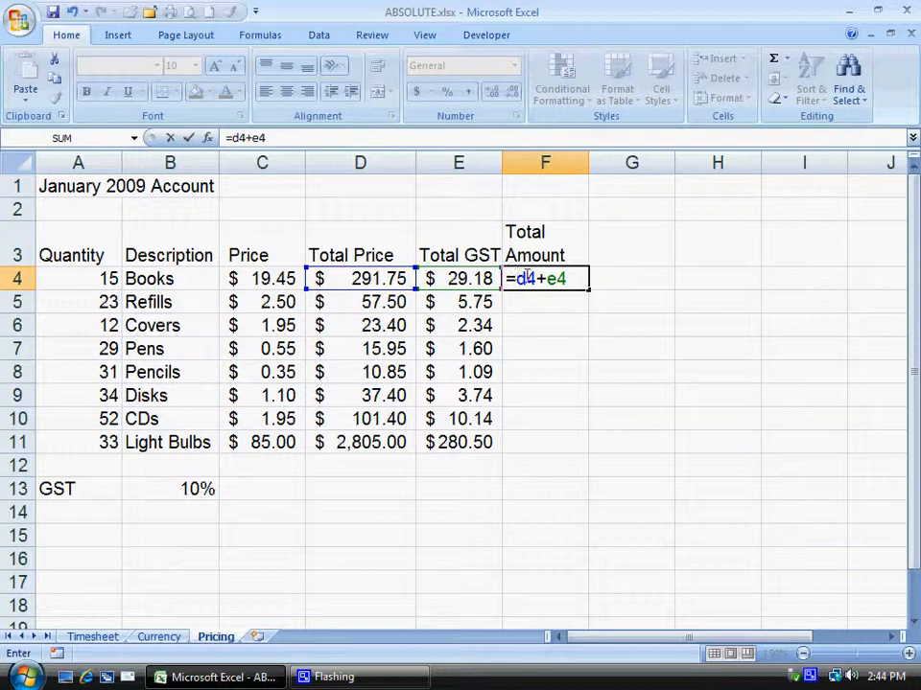
click(189, 138)
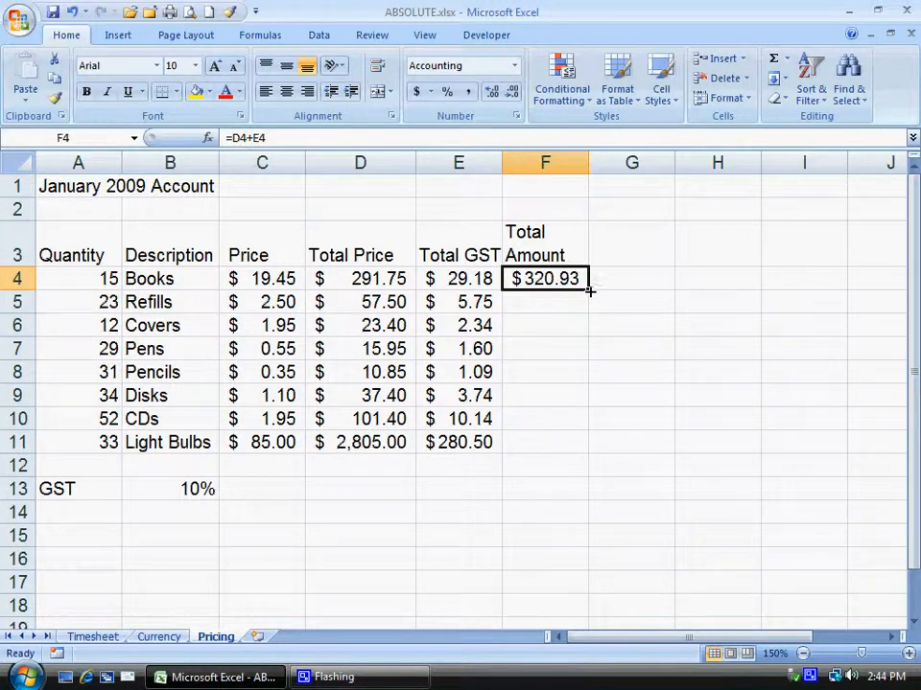
drag(590, 290, 592, 448)
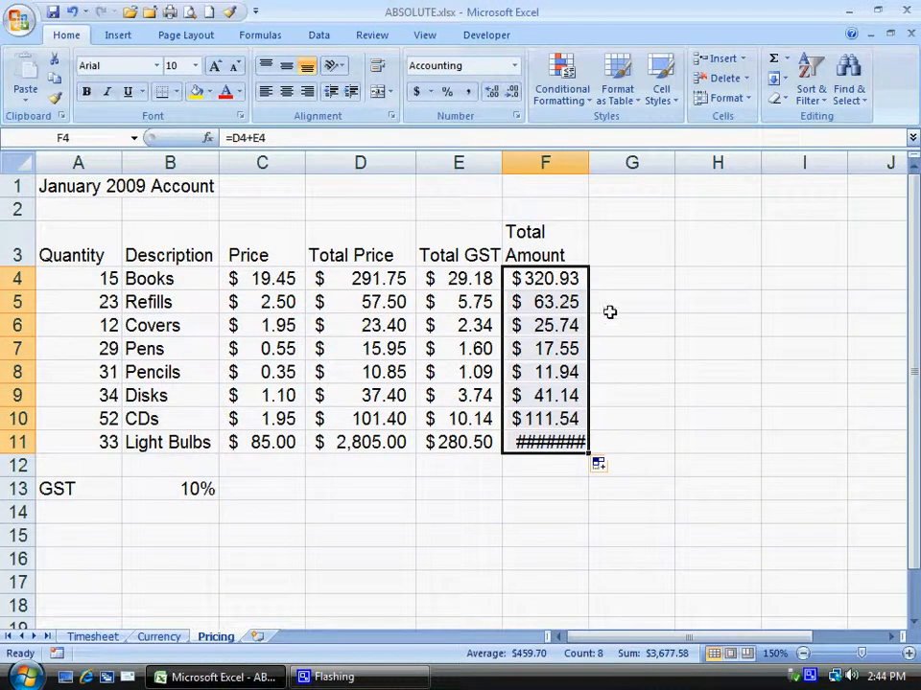
double_click(590, 163)
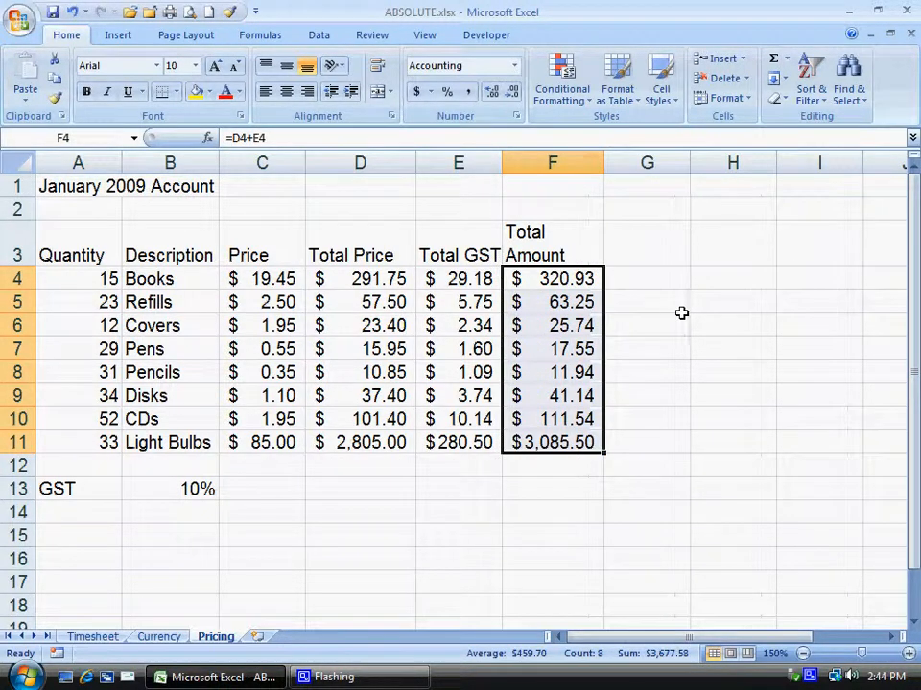
Check the copied Total Amount formulas in F5, F6 and F7
click(554, 301)
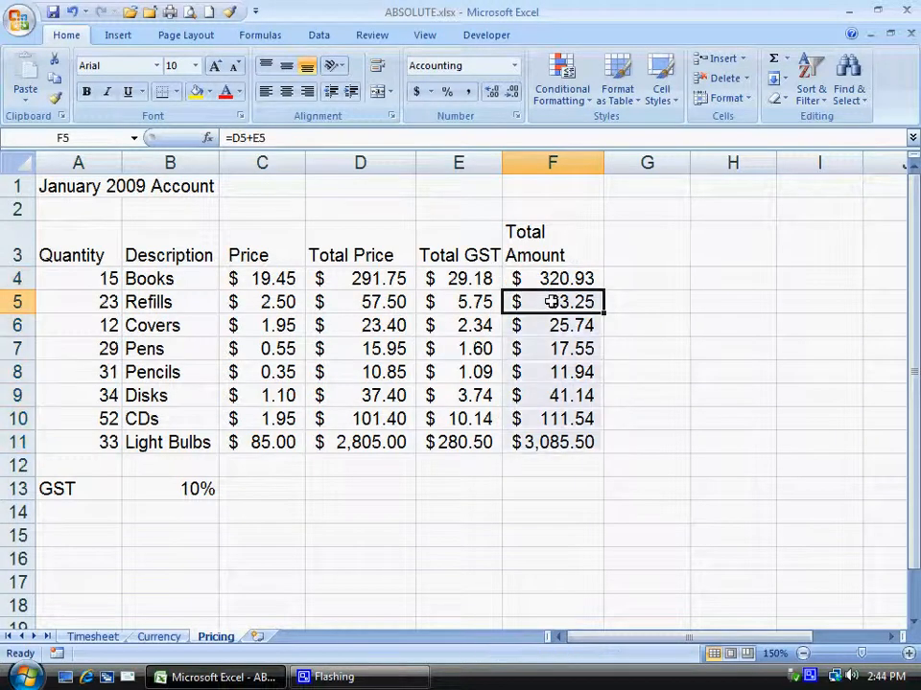
click(566, 327)
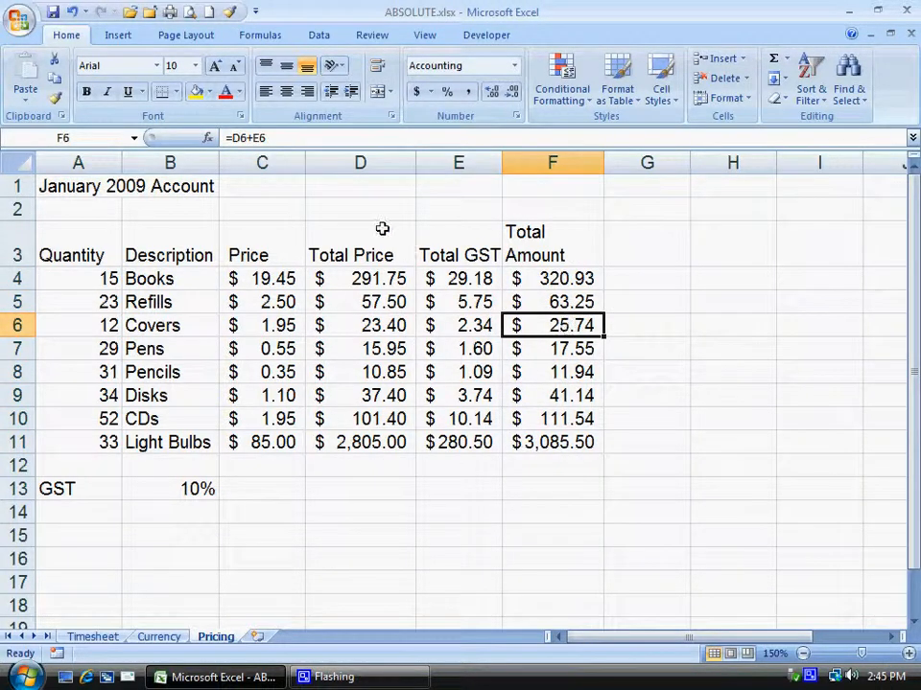
click(545, 349)
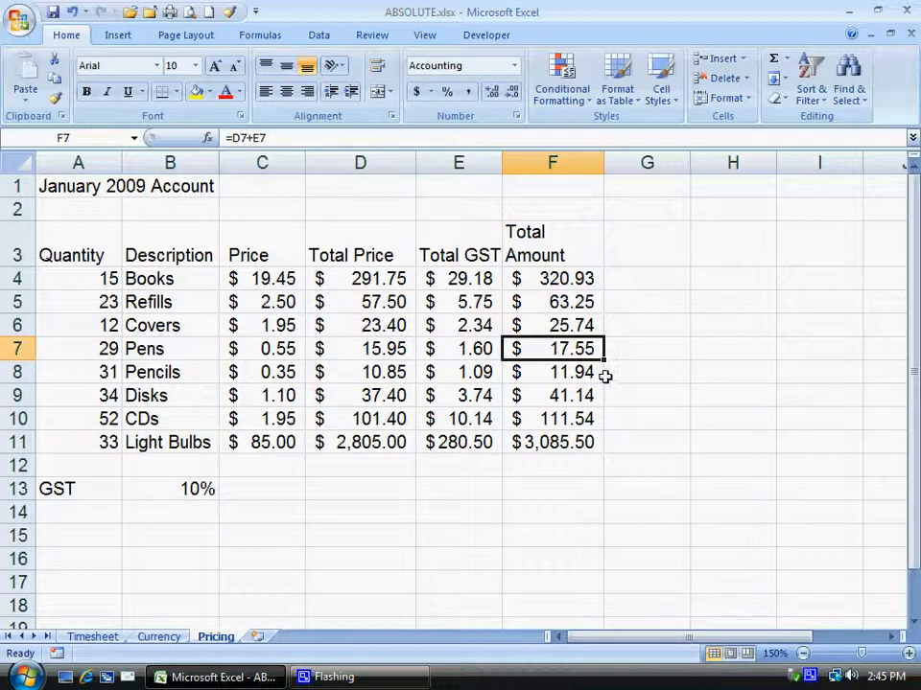